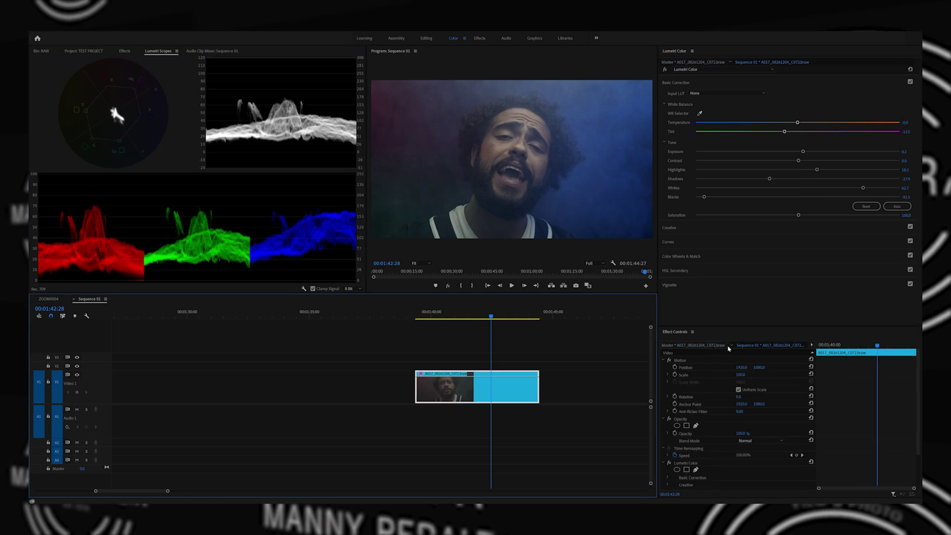
Step: Cool the clip's white balance, setting Temperature to about -9 and Tint to about -4
drag(798, 123, 800, 124)
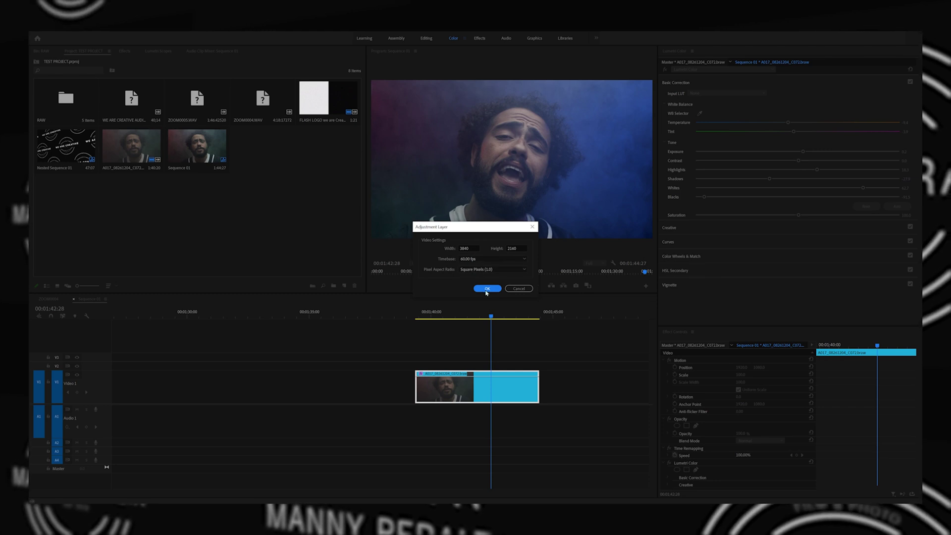
Step: Create a 3840 × 2160, 60 fps adjustment layer and place it on track V2 from the clip's start
click(487, 288)
drag(263, 146, 422, 366)
Step: Cut the adjustment layer at the end of the clip and delete the excess
key(c)
click(539, 367)
click(556, 367)
key(v)
click(570, 368)
key(Delete)
Step: Shape the adjustment layer's white RGB curve into a gentle S, lowering the shadows and raising the highlights, with the video scopes displayed
click(482, 317)
key(space)
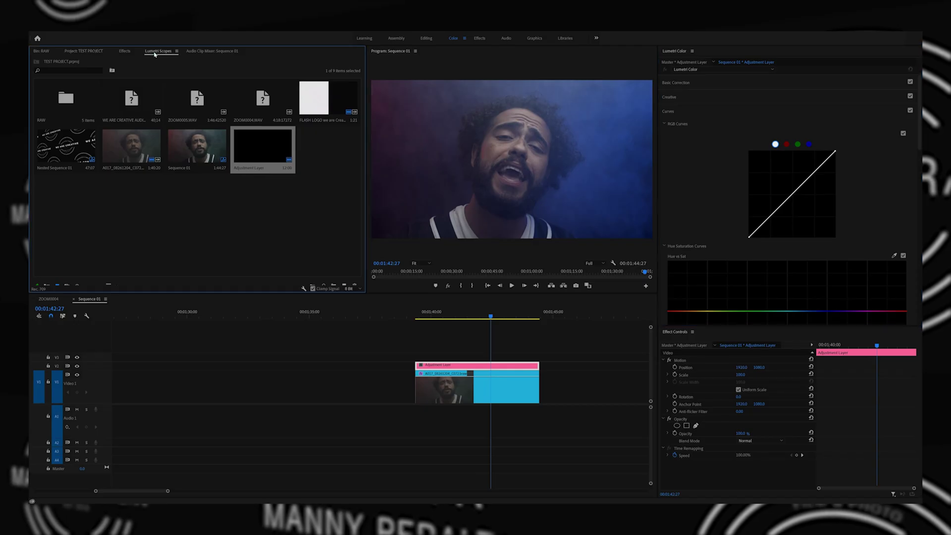
click(158, 52)
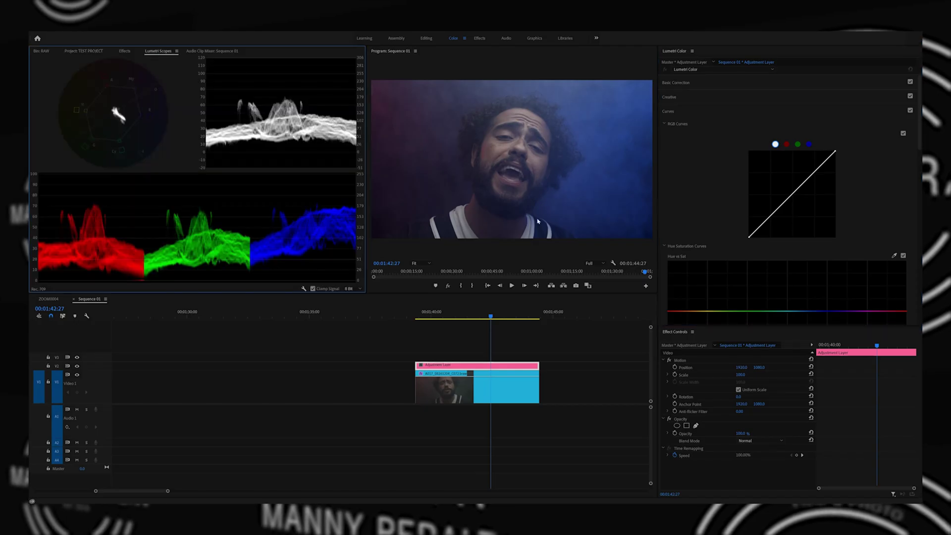
click(769, 220)
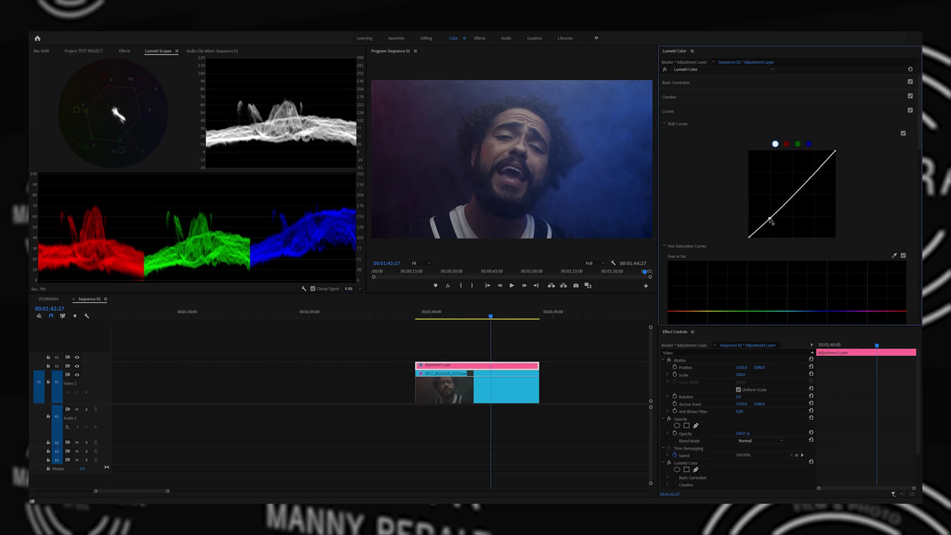
drag(771, 220, 771, 221)
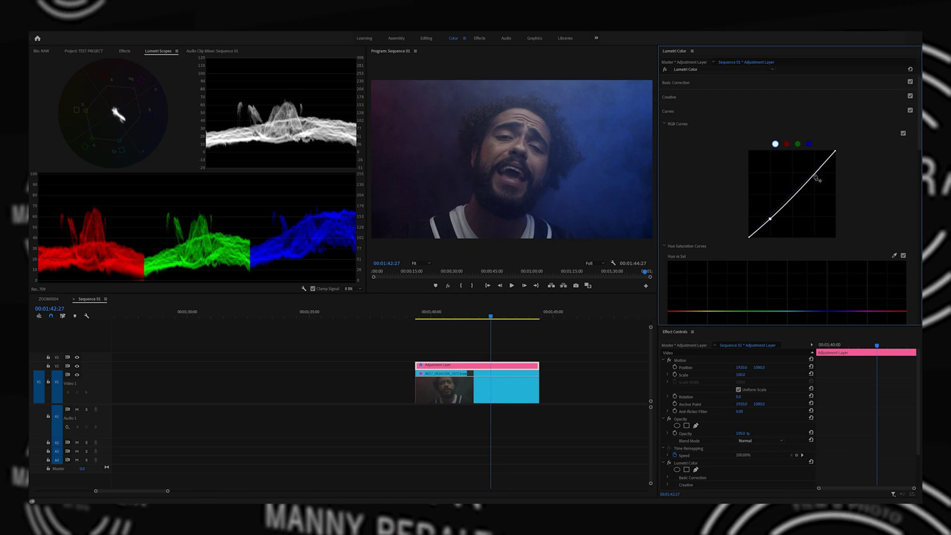
drag(814, 174, 815, 172)
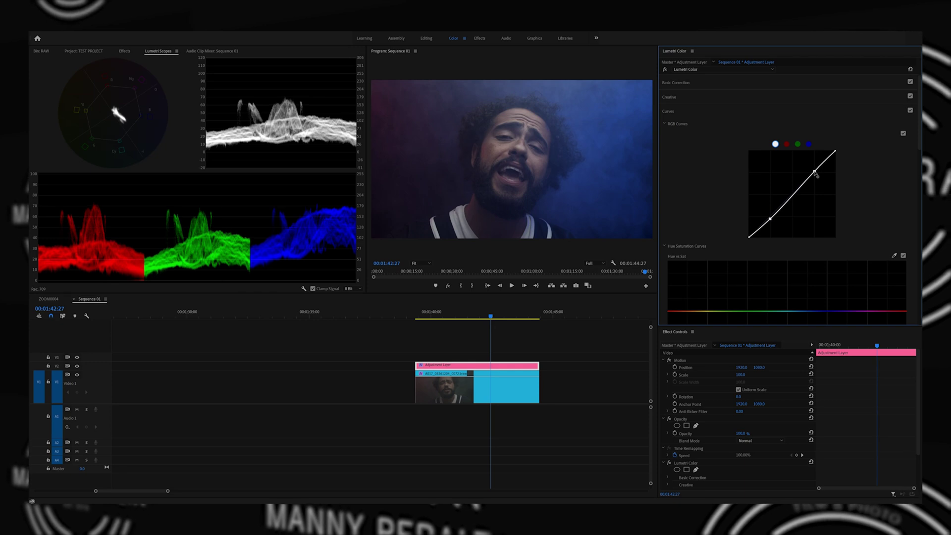
drag(816, 174, 816, 172)
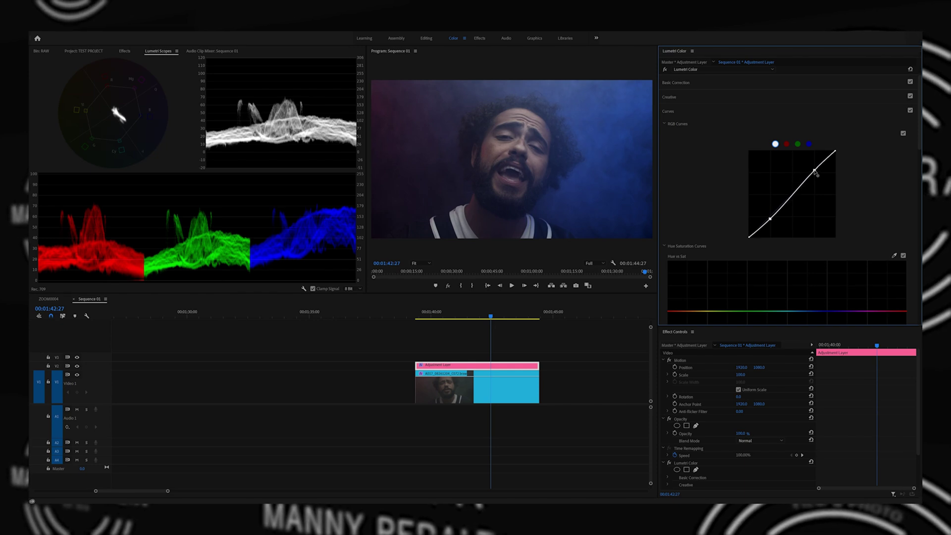
Step: In the underlying clip's Basic Correction, set Shadows to about -30 and Blacks to about -89
click(470, 385)
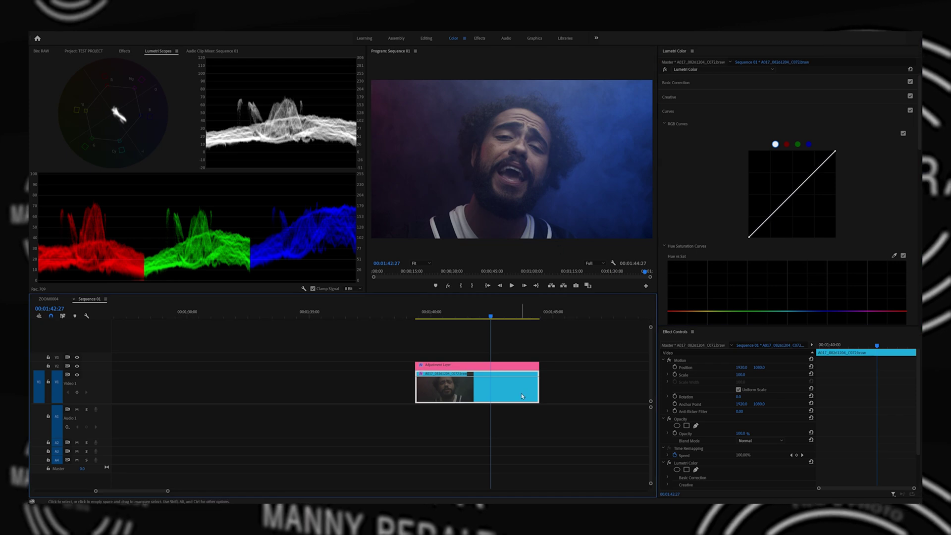
click(694, 83)
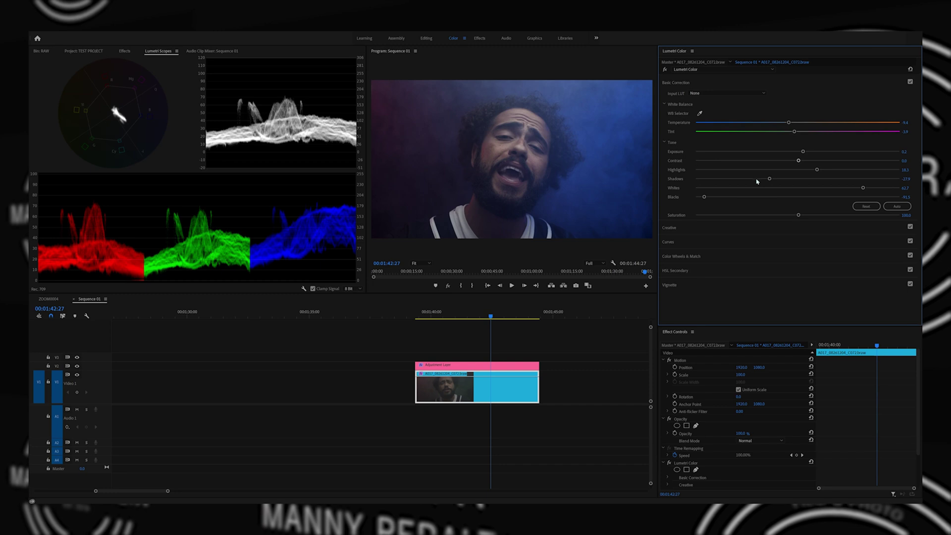
drag(770, 179, 766, 181)
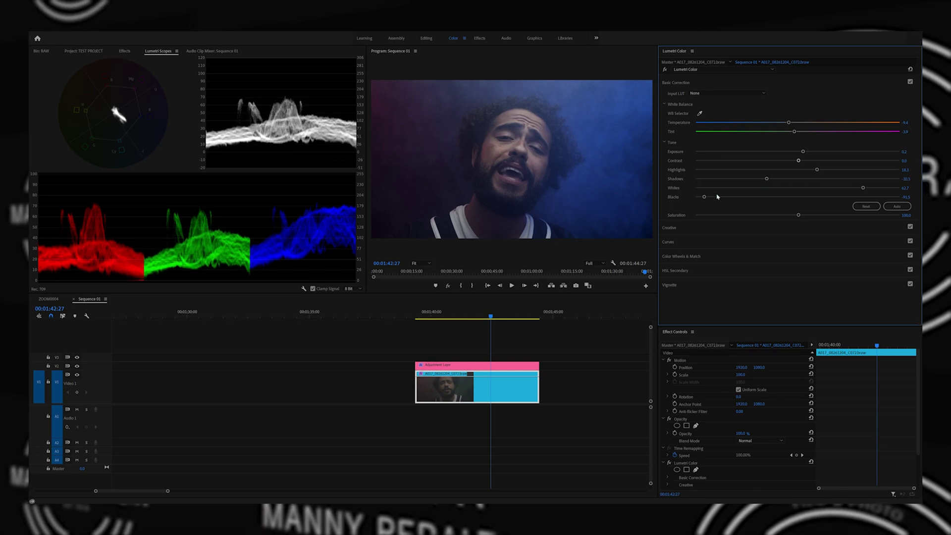
drag(705, 198, 708, 199)
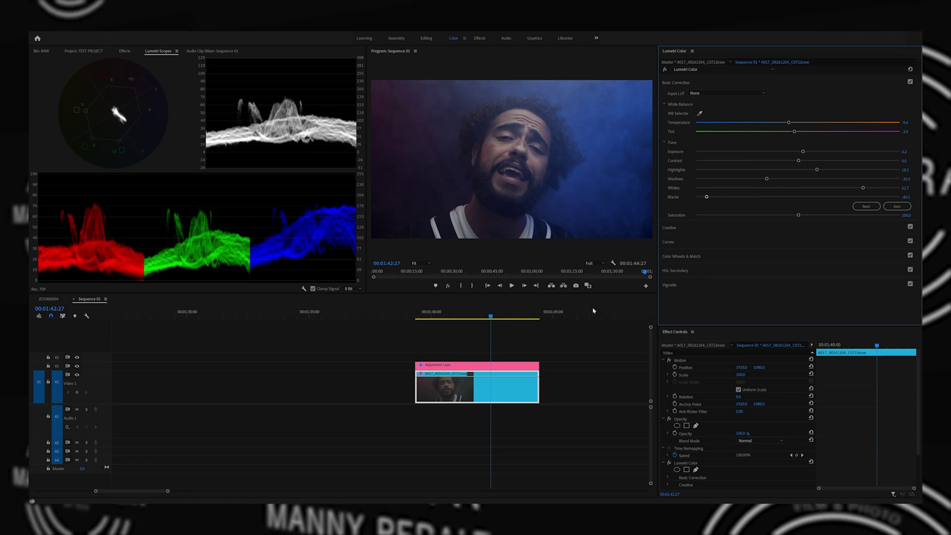
Step: Compare the grade so far by turning the adjustment layer and the clip's Basic Correction off and back on
click(513, 365)
key(shift+e)
key(shift+e)
key(shift+e)
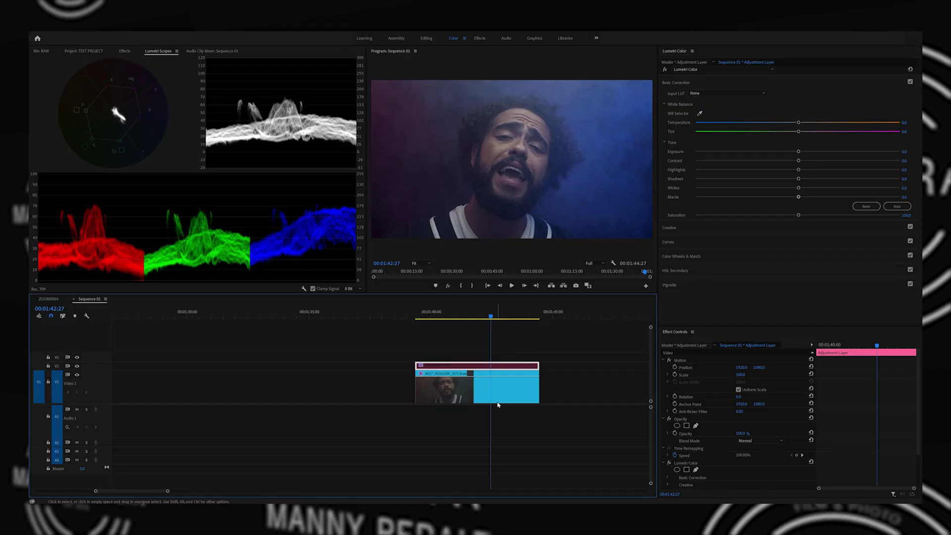
click(498, 390)
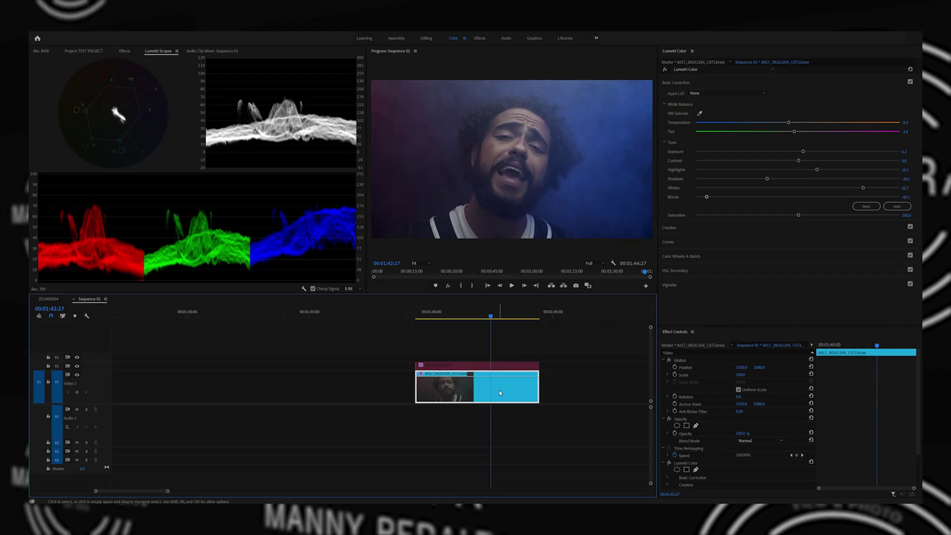
click(910, 82)
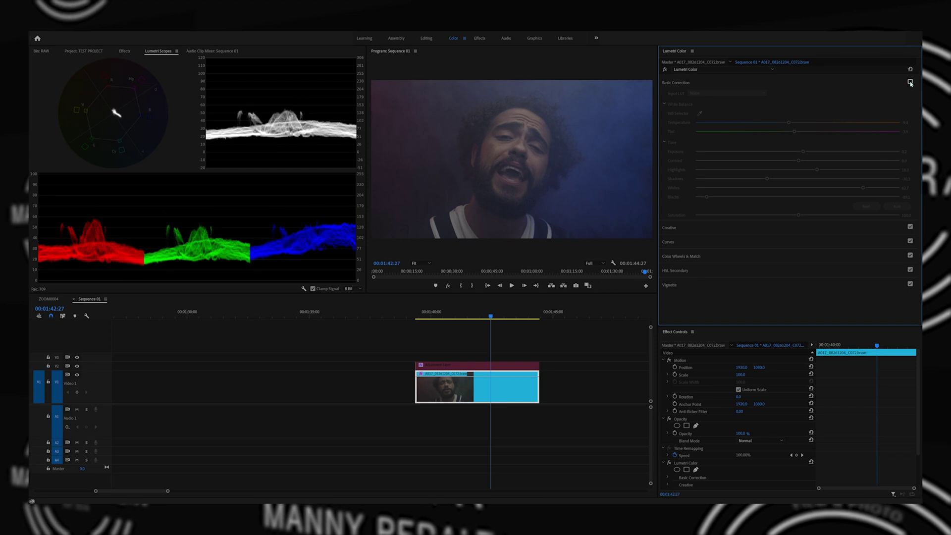
click(910, 82)
click(512, 366)
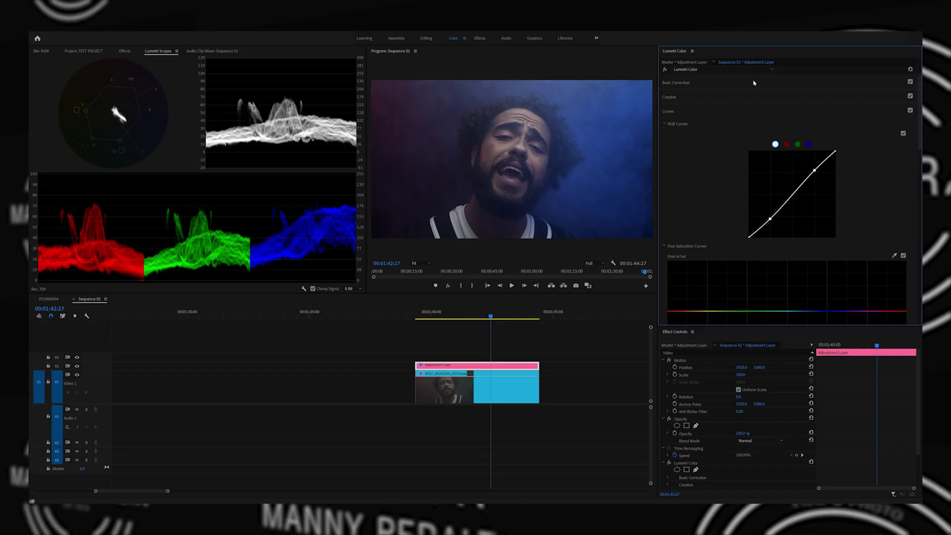
Step: Use the adjustment layer's Luma vs Sat curve to desaturate the deepest shadows fully and the brightest highlights slightly
scroll(686, 163, down, 12)
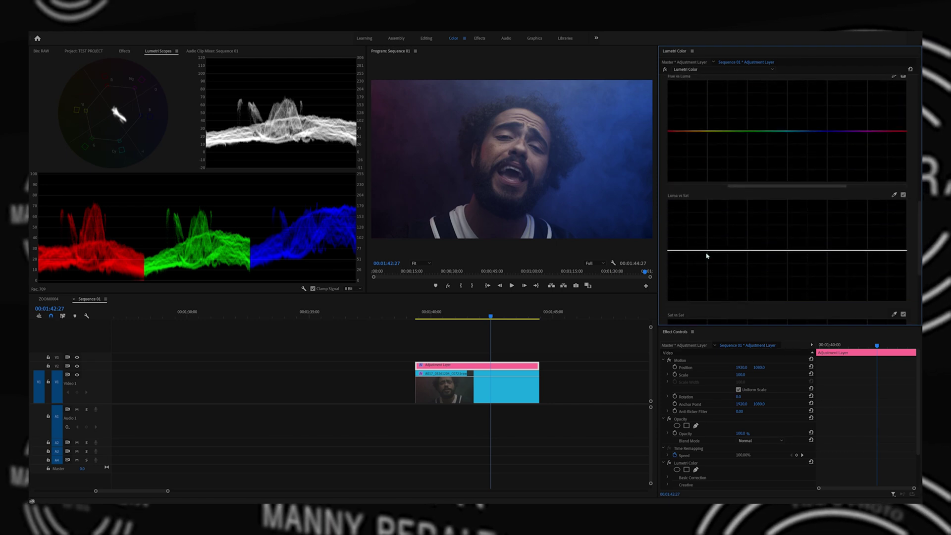
click(708, 251)
drag(669, 250, 653, 303)
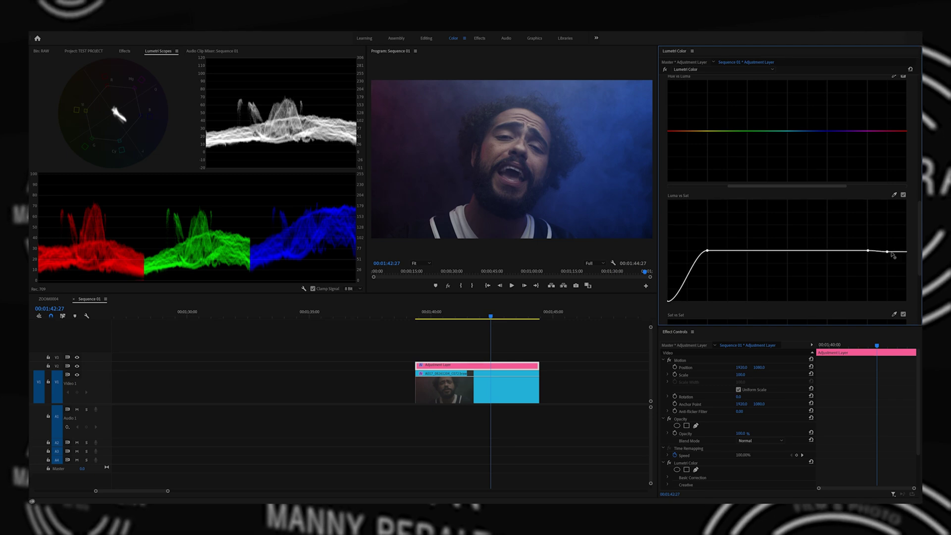
Step: In the adjustment layer's Creative settings, set Vibrance to about 30 and moderately raise Saturation
scroll(788, 148, up, 10)
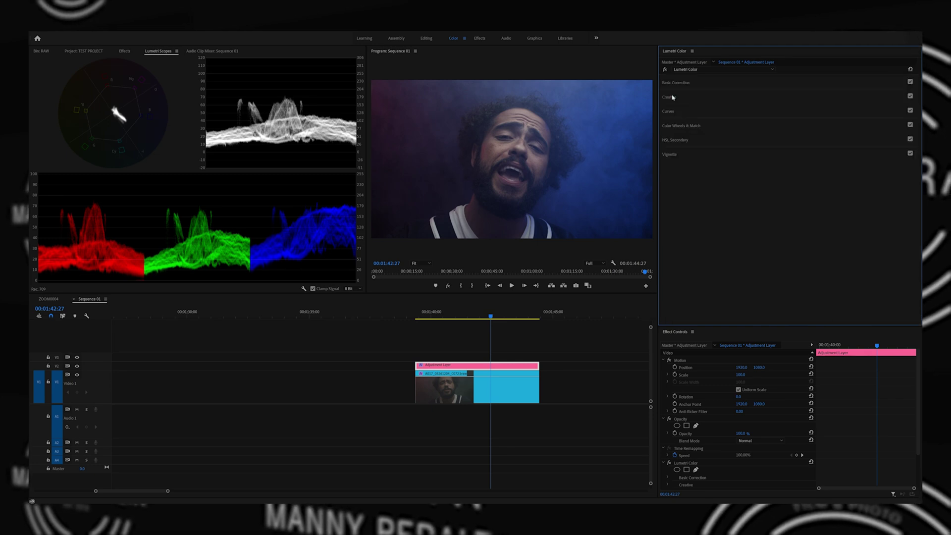
click(673, 97)
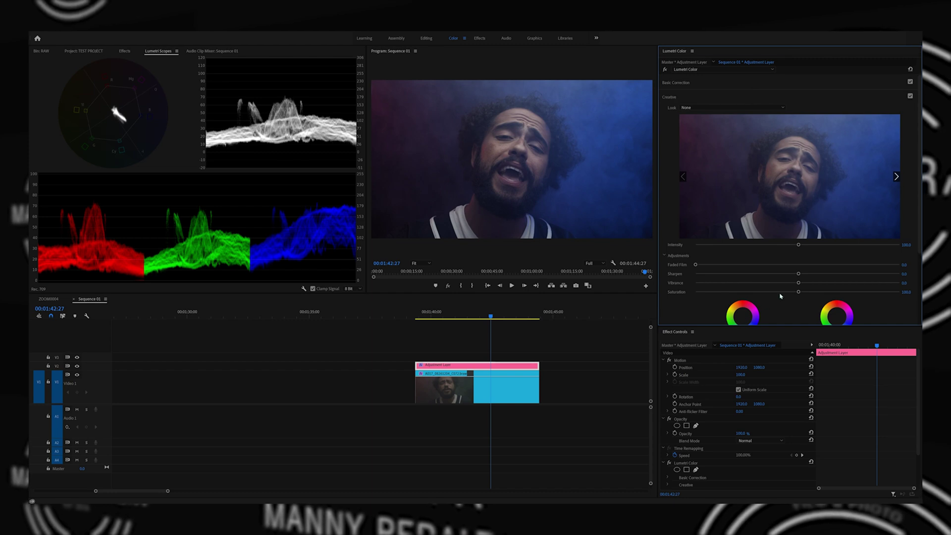
drag(799, 283, 830, 284)
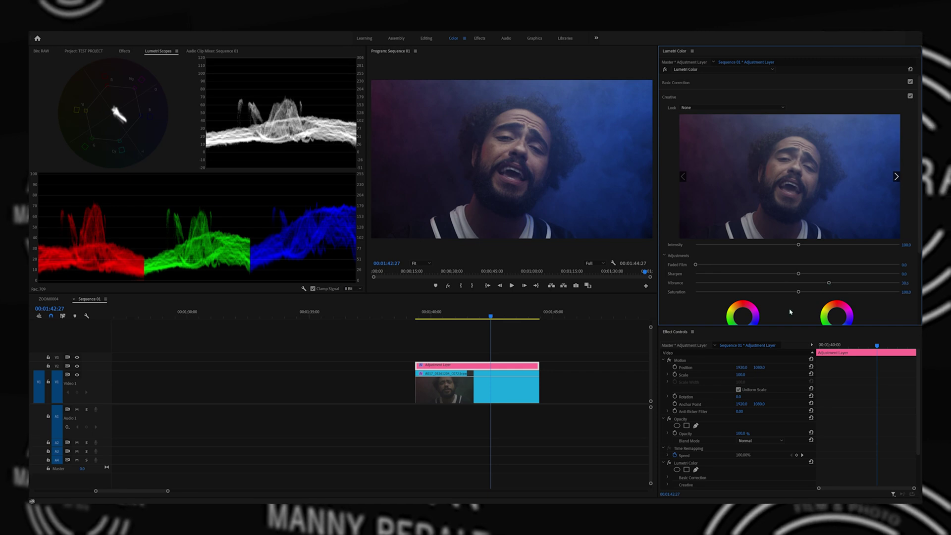
drag(799, 293, 820, 293)
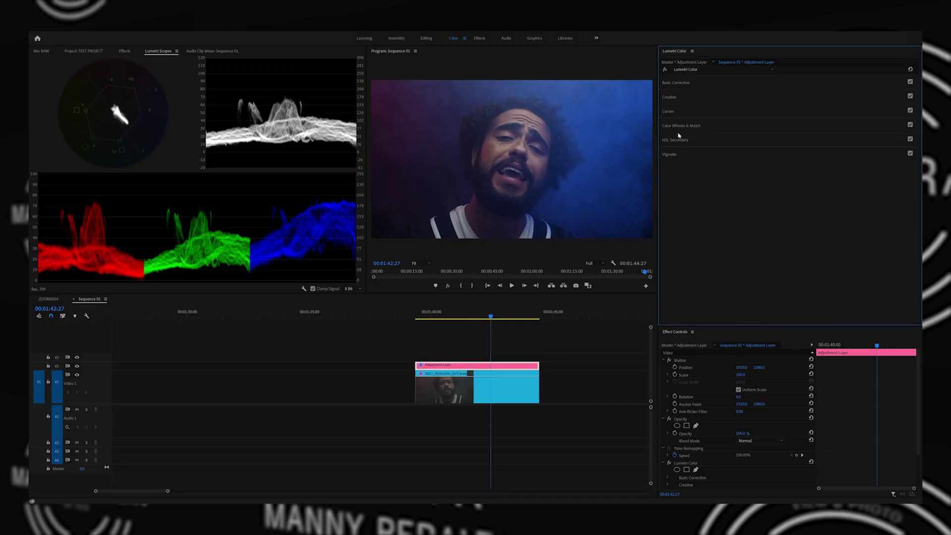
Step: Add a subtle dark vignette to the adjustment layer with an Amount of about -0.1
click(679, 126)
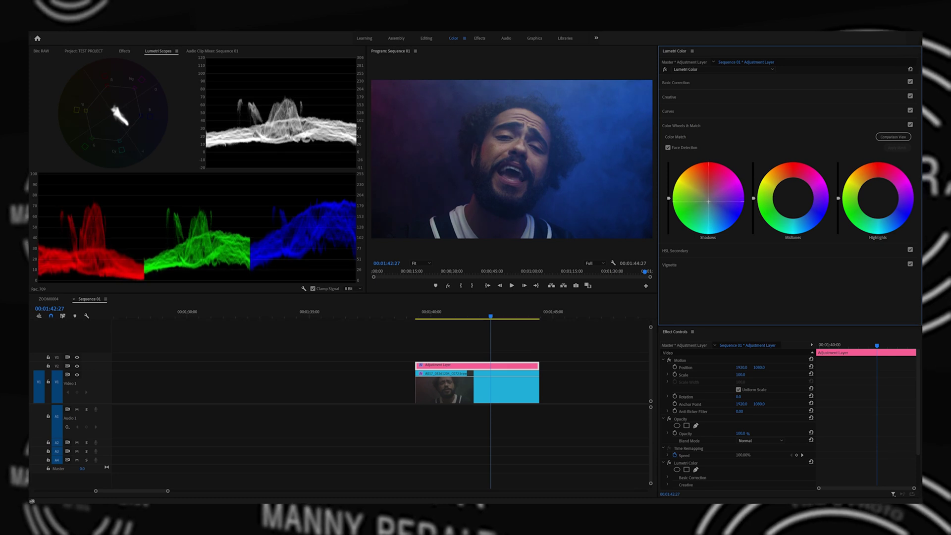
click(676, 125)
click(668, 154)
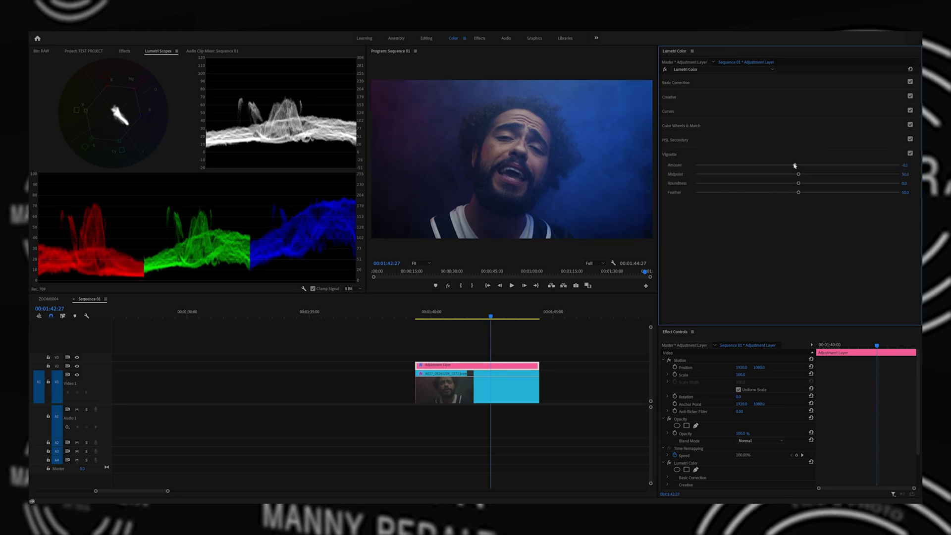
drag(799, 166, 796, 166)
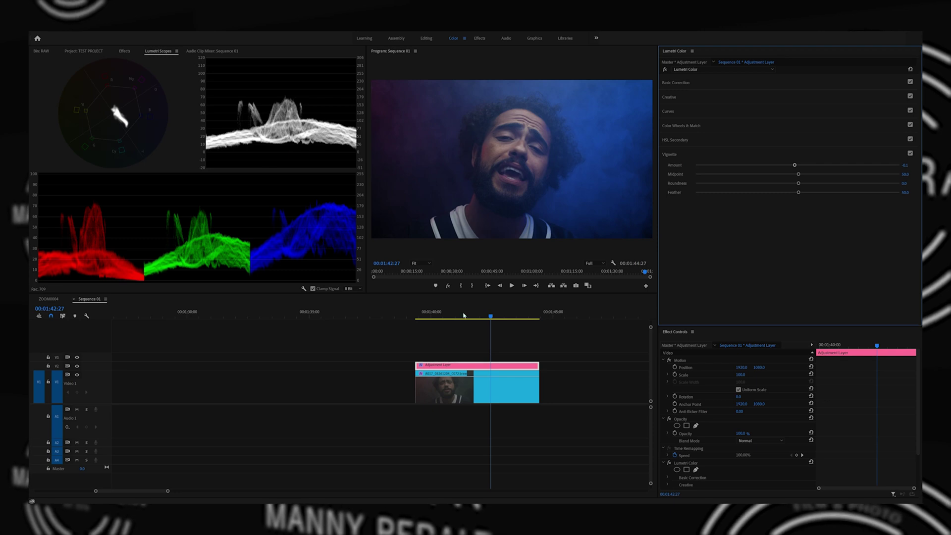
Step: Examine the shot before and after grading by repeatedly toggling the finished adjustment layer and the base clip's Basic Correction
click(500, 367)
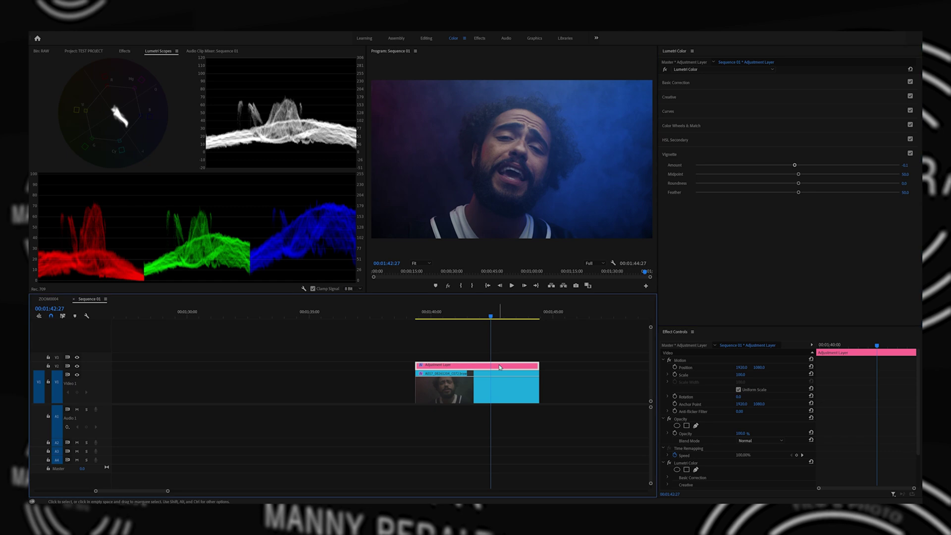
key(shift+e)
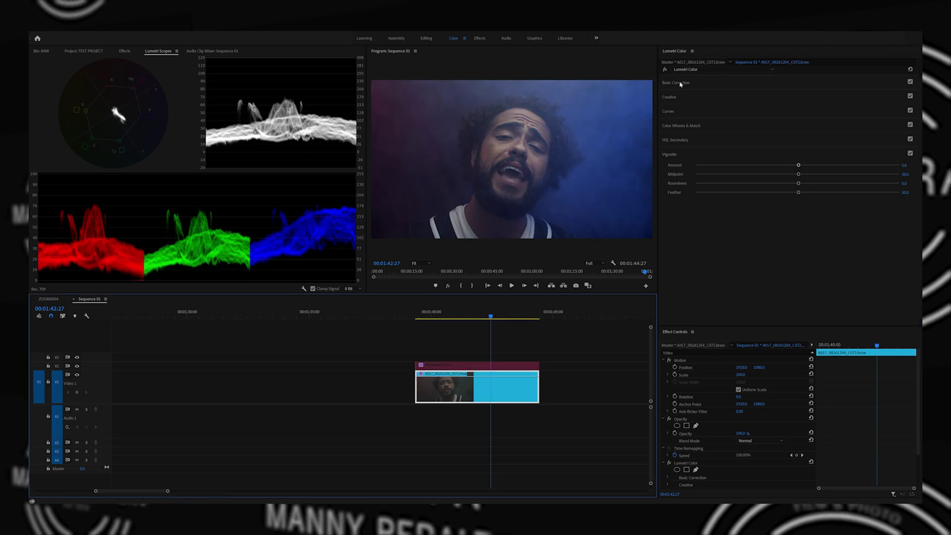
click(863, 82)
click(911, 82)
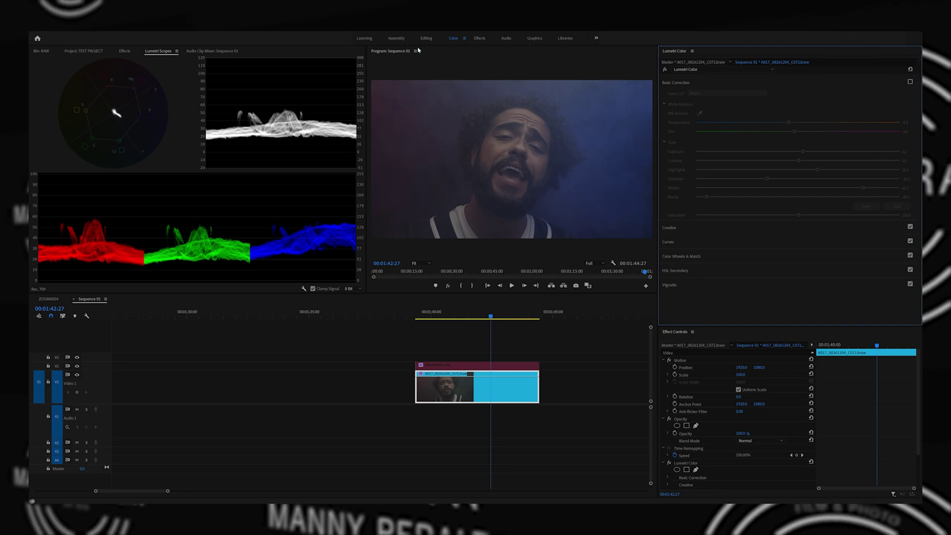
click(910, 83)
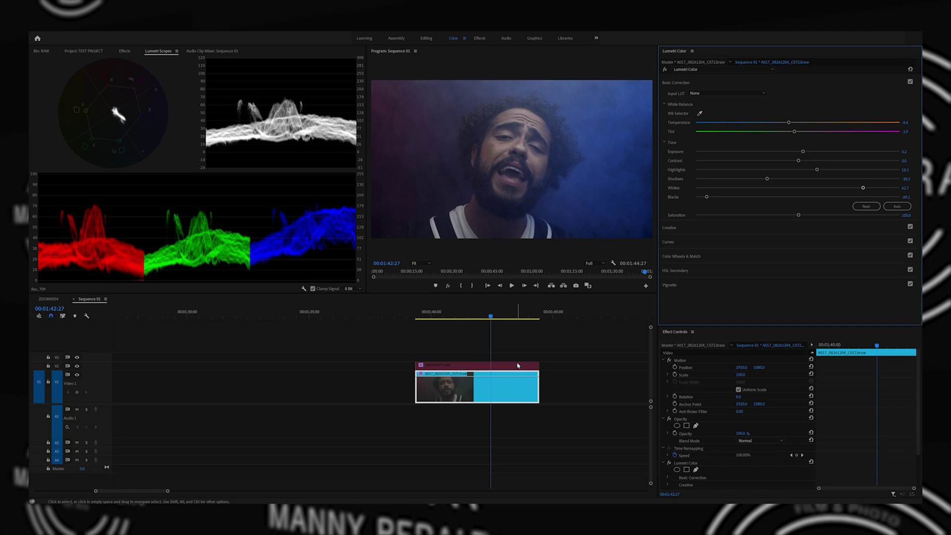
click(519, 366)
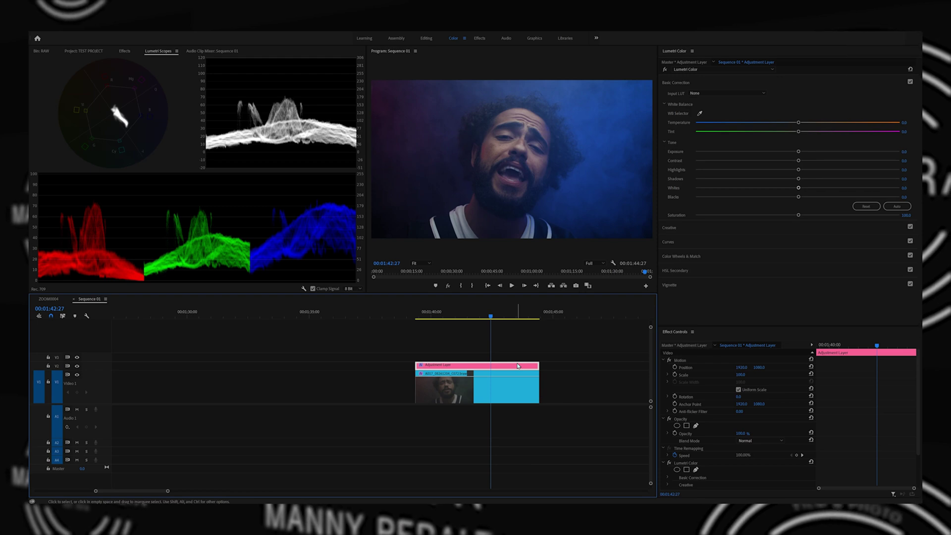
key(shift+e)
click(505, 389)
click(910, 82)
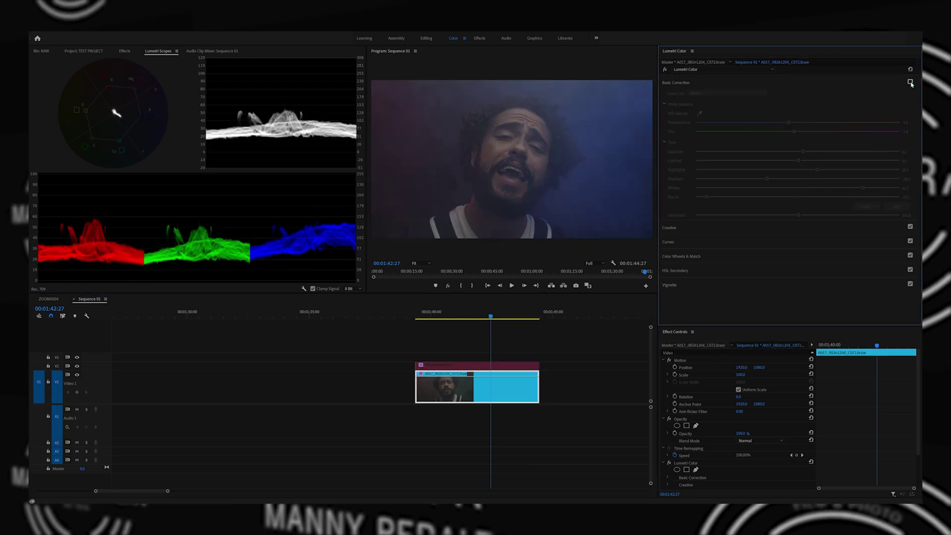
click(910, 82)
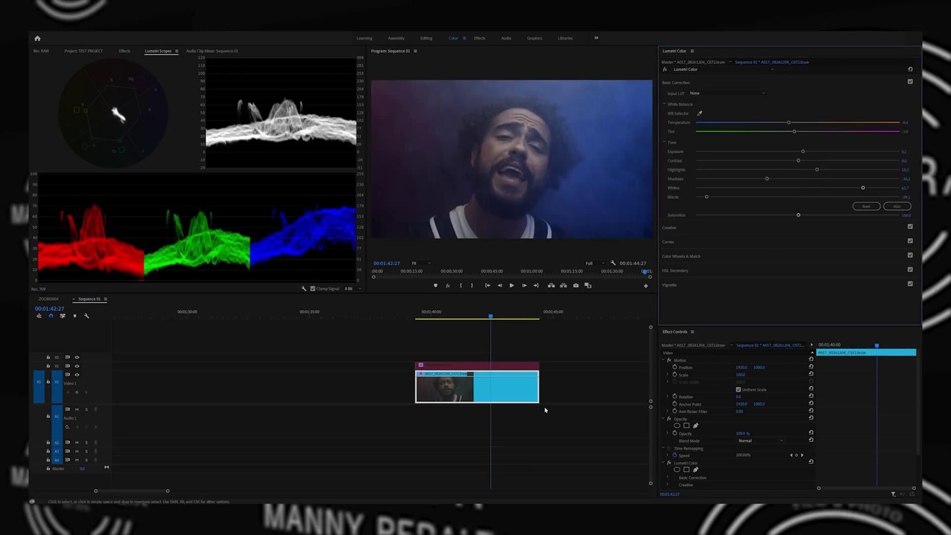
click(526, 367)
key(shift+e)
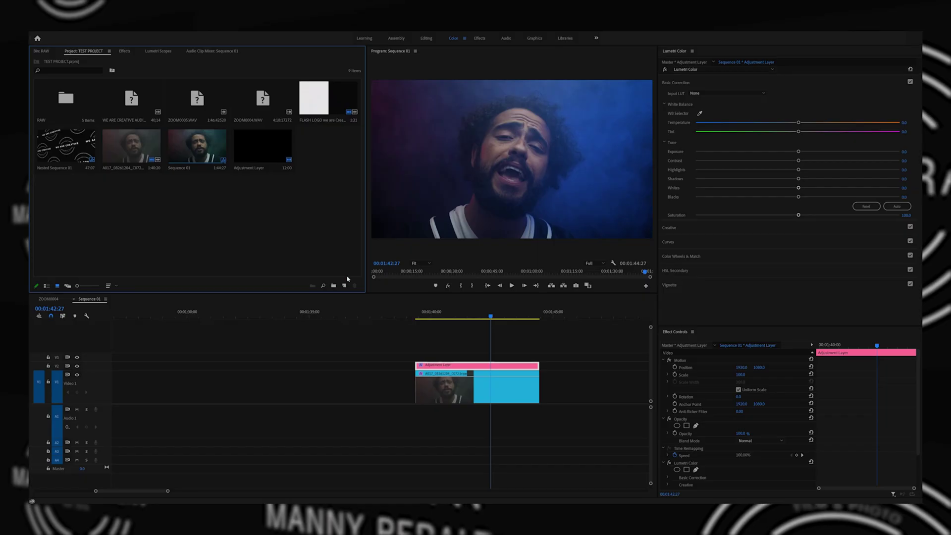
Step: Create a second adjustment layer and place it on track V3 above the first, aligned with the clip's start
click(345, 285)
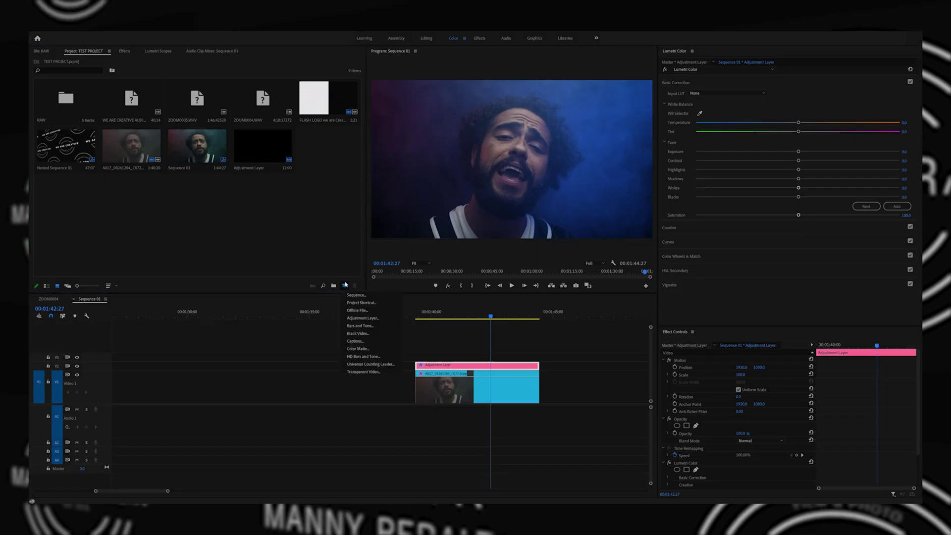
click(363, 318)
click(487, 288)
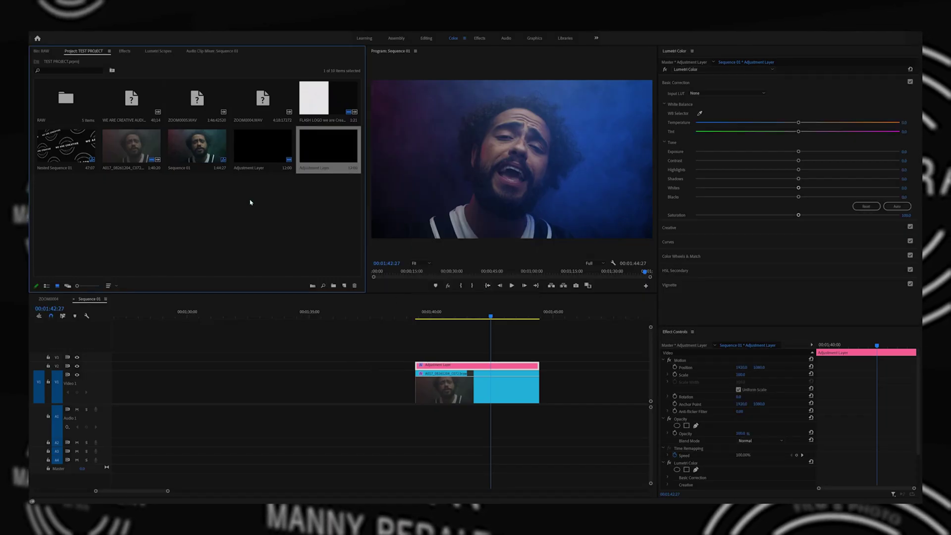
drag(342, 143, 432, 357)
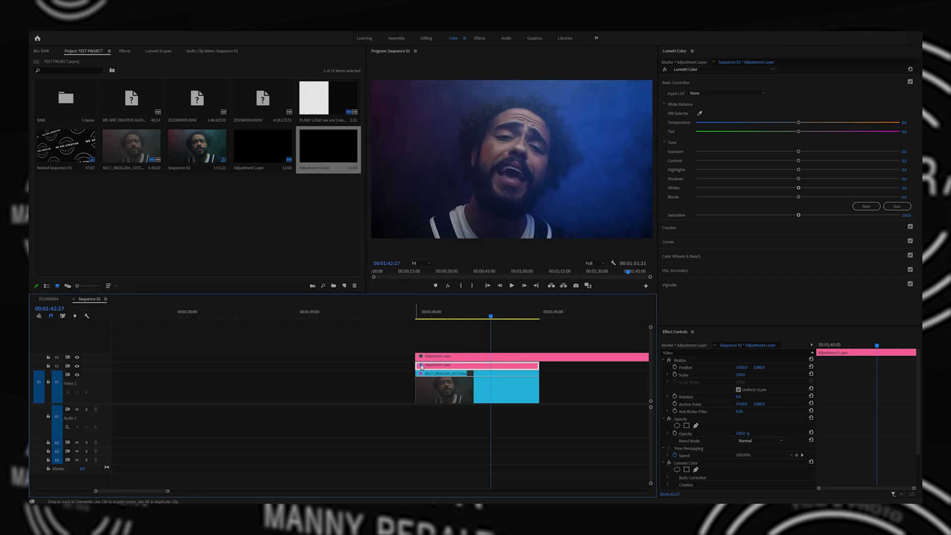
Step: Cut the upper adjustment layer at the end of the clip and delete the excess beyond it
click(539, 357)
key(v)
click(560, 357)
key(Delete)
Step: Assign the Mango label color to the upper adjustment layer on track V3
right_click(527, 356)
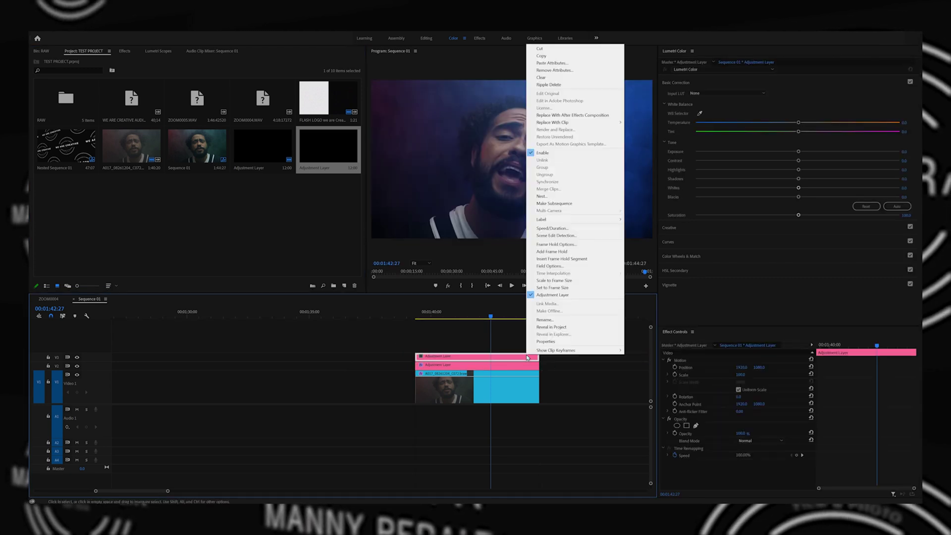
mouse_move(560, 219)
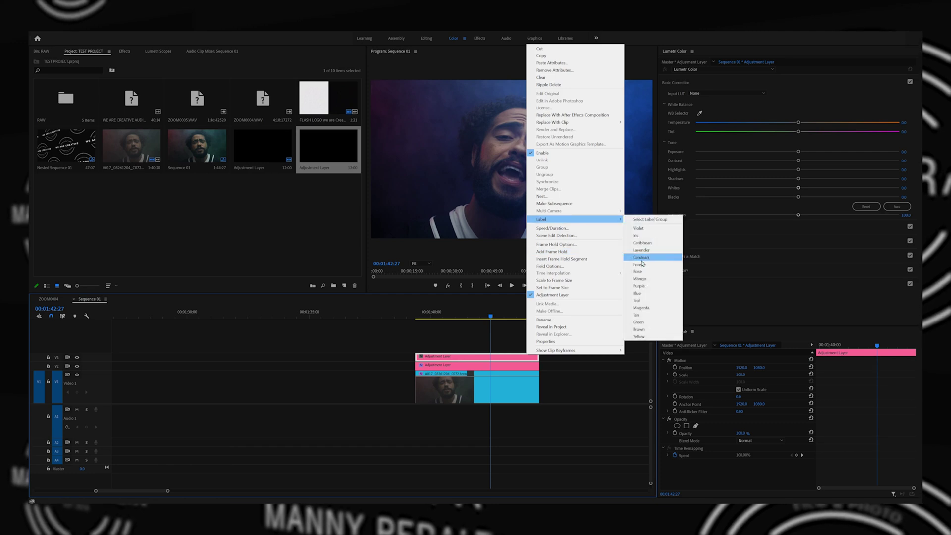
click(644, 276)
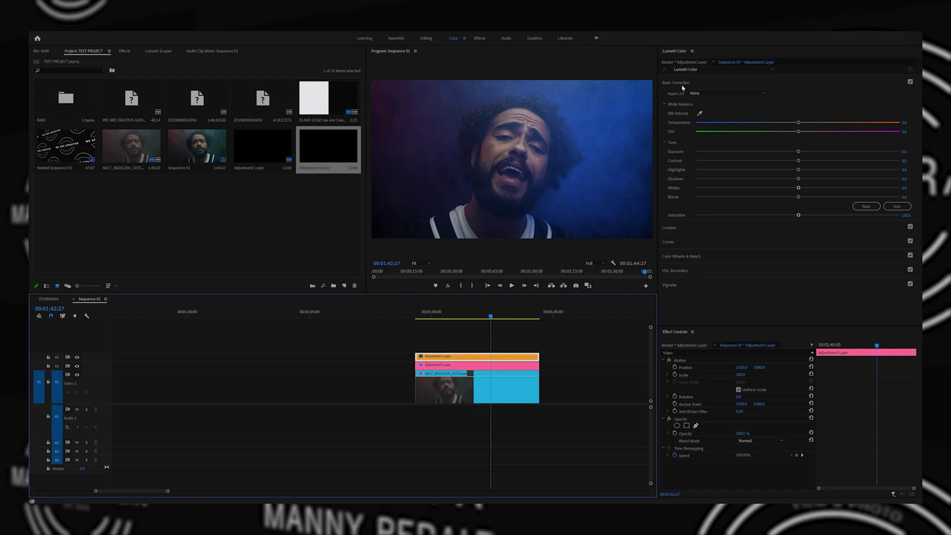
Step: In the upper adjustment layer's HSL Secondary, start a key by sampling the singer's skin tones on the forehead and face
click(681, 83)
click(676, 140)
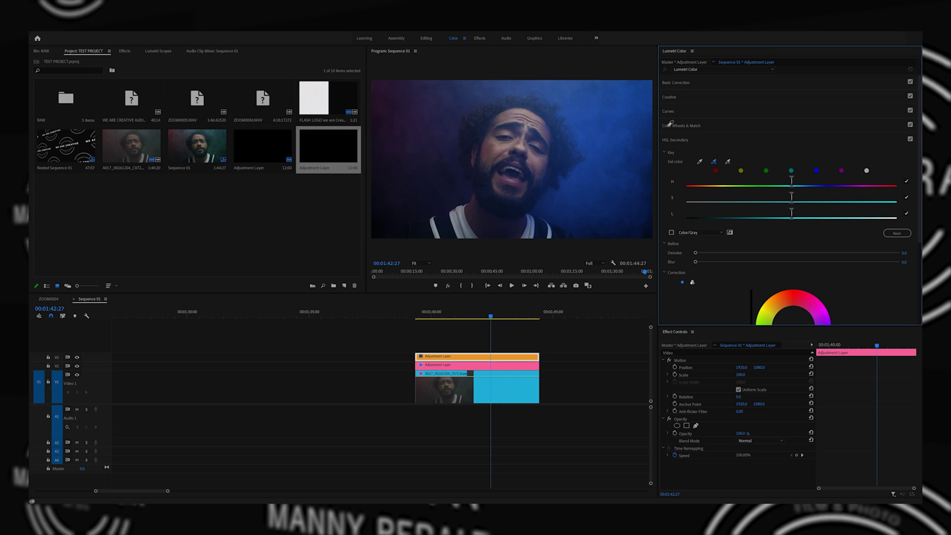
click(525, 111)
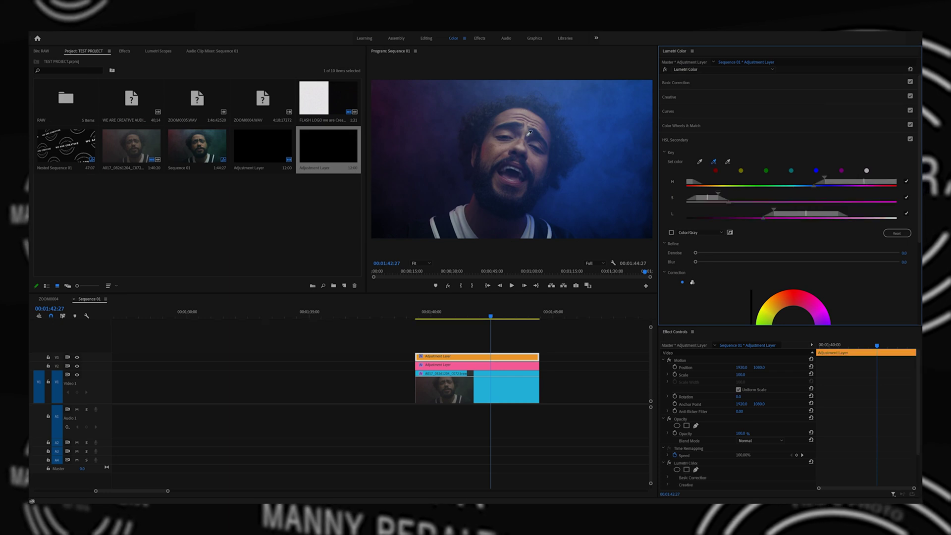
click(500, 151)
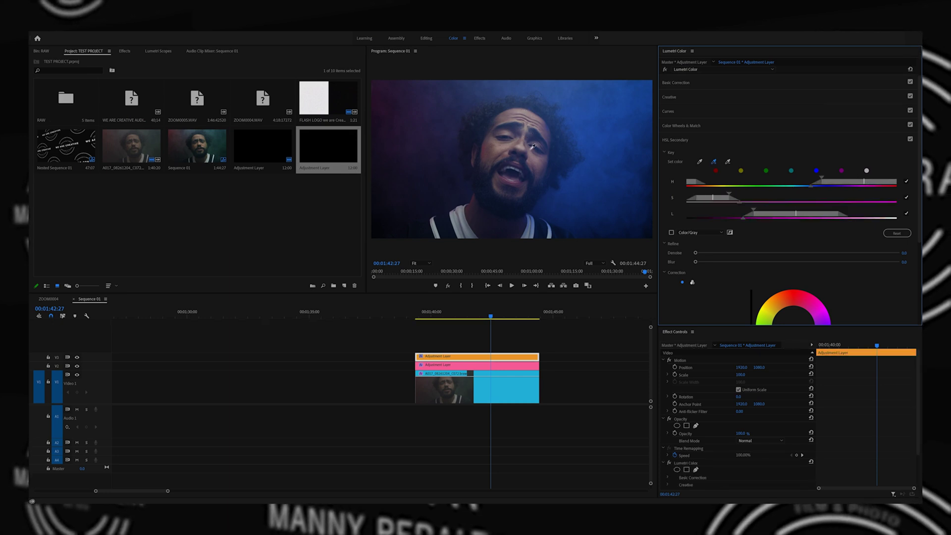
Step: Preview the skin key as a Color/Gray mask and bring up the Lumetri Scopes
click(672, 233)
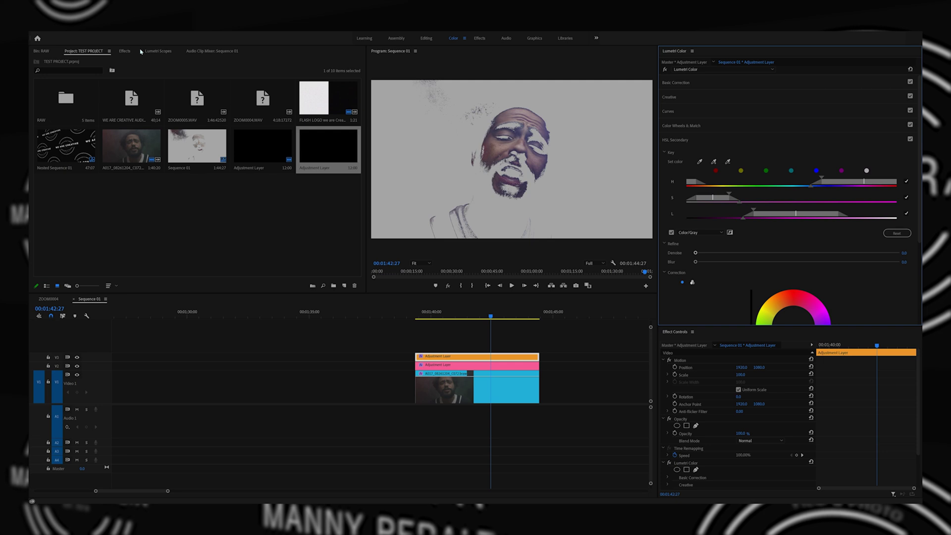
click(157, 51)
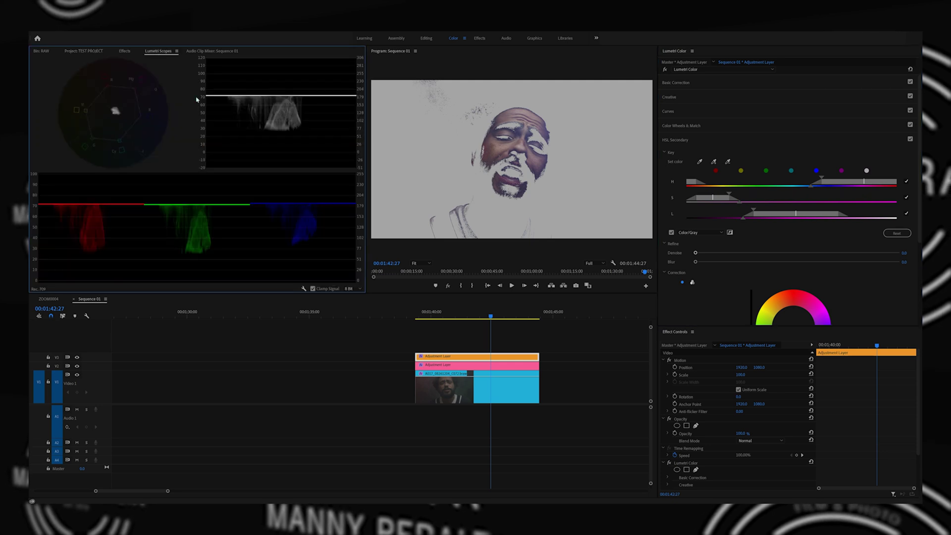
click(304, 290)
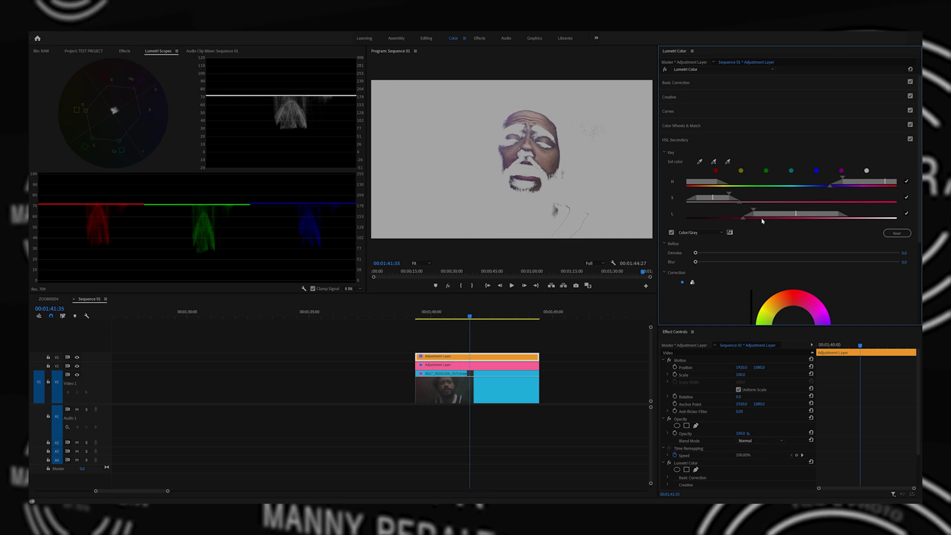
Step: Refine the skin key by broadening its hue, saturation and luminance ranges, with Denoise at about 71.5 and Blur at about 17.1
mouse_move(771, 217)
mouse_down()
mouse_move(757, 217)
mouse_move(774, 216)
mouse_up()
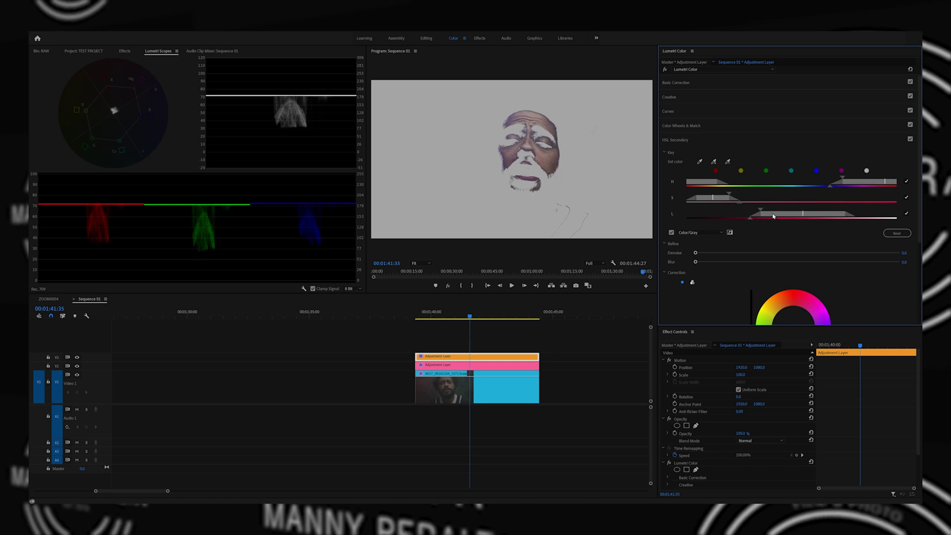
drag(860, 180, 837, 188)
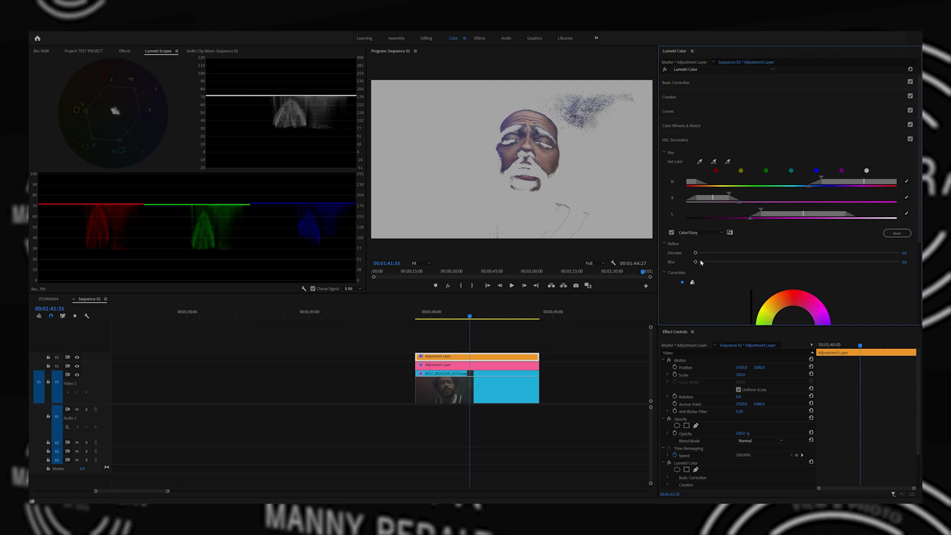
drag(699, 255, 793, 256)
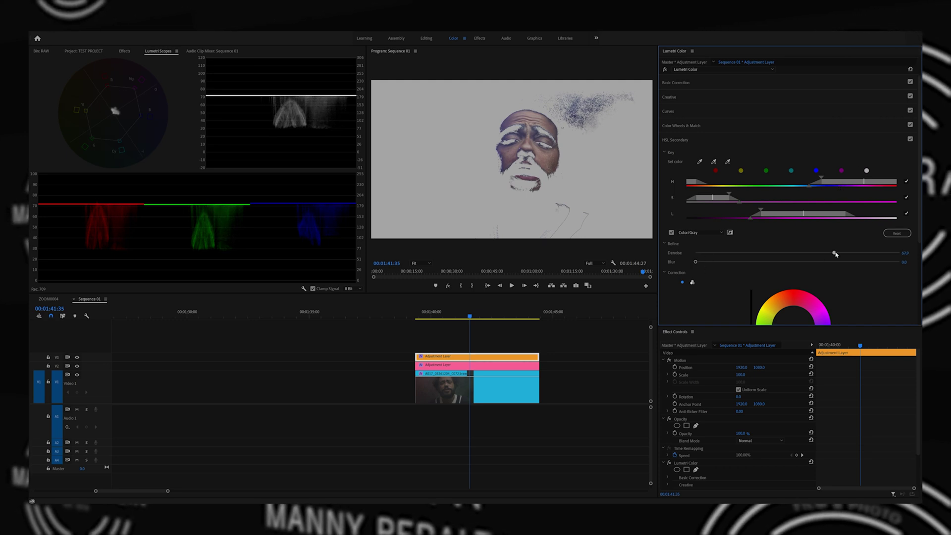
drag(757, 262, 816, 263)
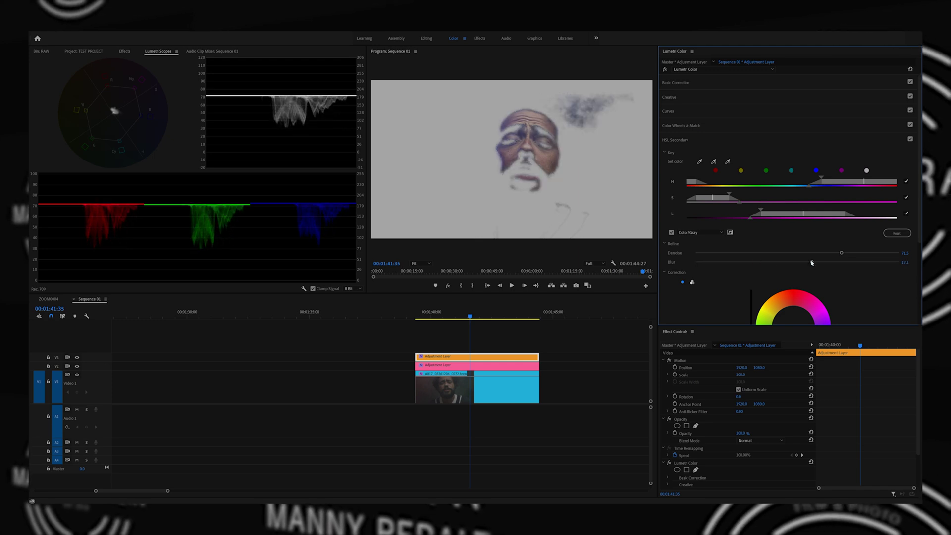
drag(811, 188, 837, 185)
drag(708, 201, 749, 220)
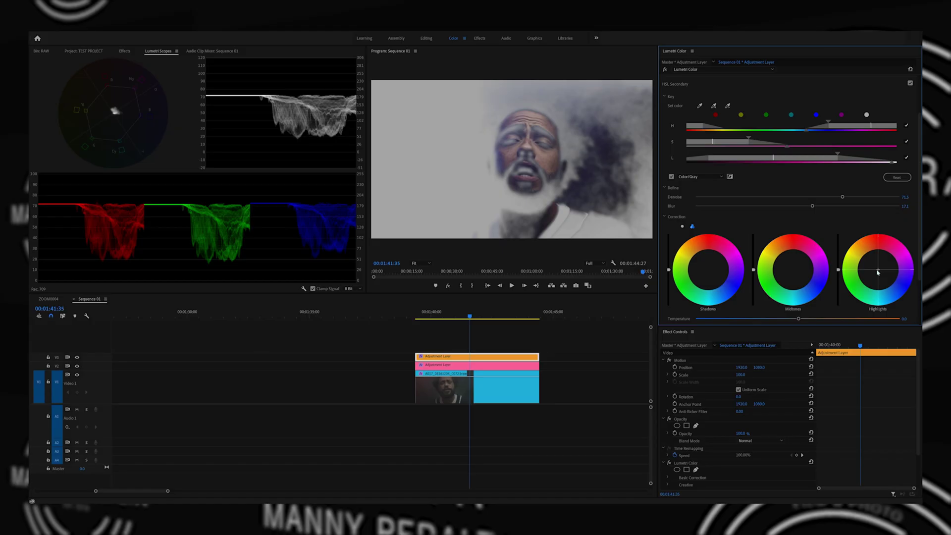
Step: Save the project and, in the HSL Secondary three-way wheels, push highlights slightly toward cyan-blue and midtones and shadows slightly toward red
key(ctrl+s)
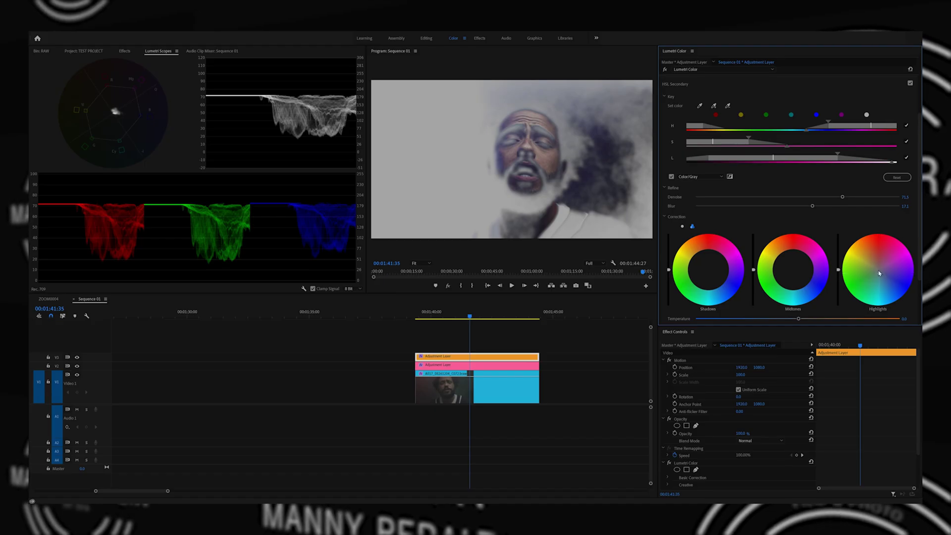
click(794, 270)
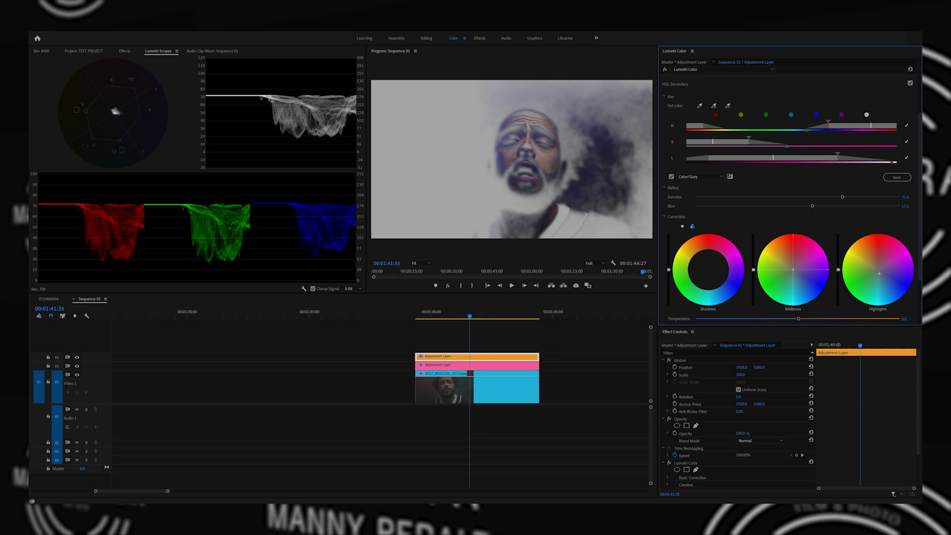
drag(793, 269, 792, 266)
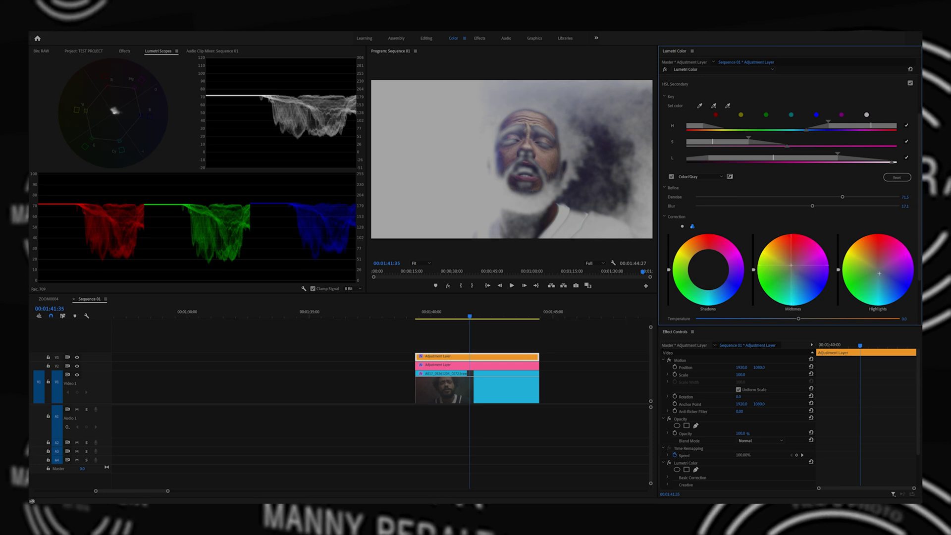
click(709, 270)
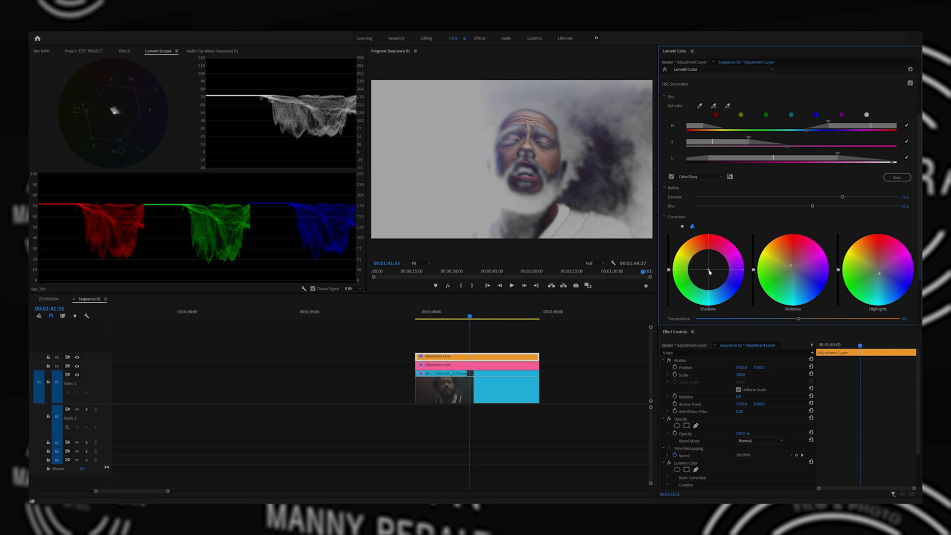
click(709, 271)
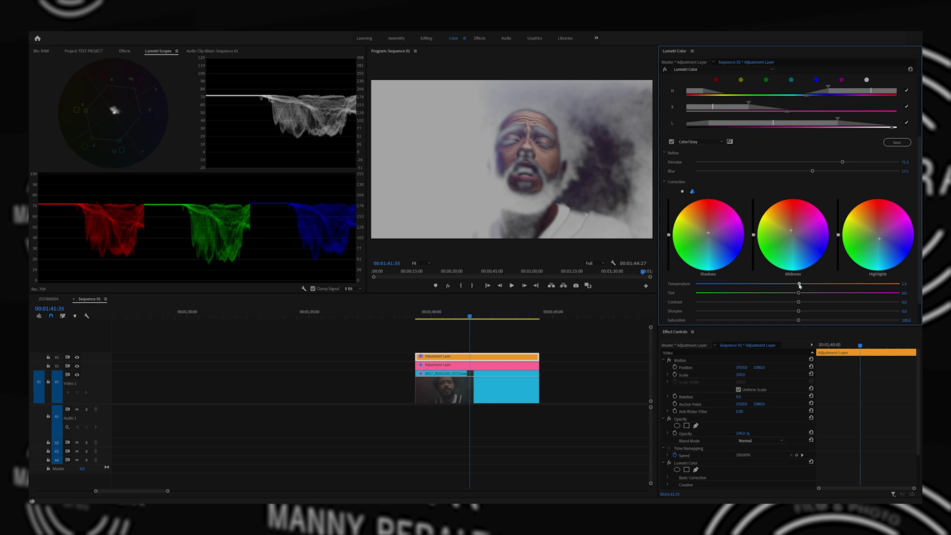
Step: Warm the keyed skin tones in the HSL Secondary correction with Temperature at about 26.2 and Tint at about 2.2
drag(772, 289, 789, 287)
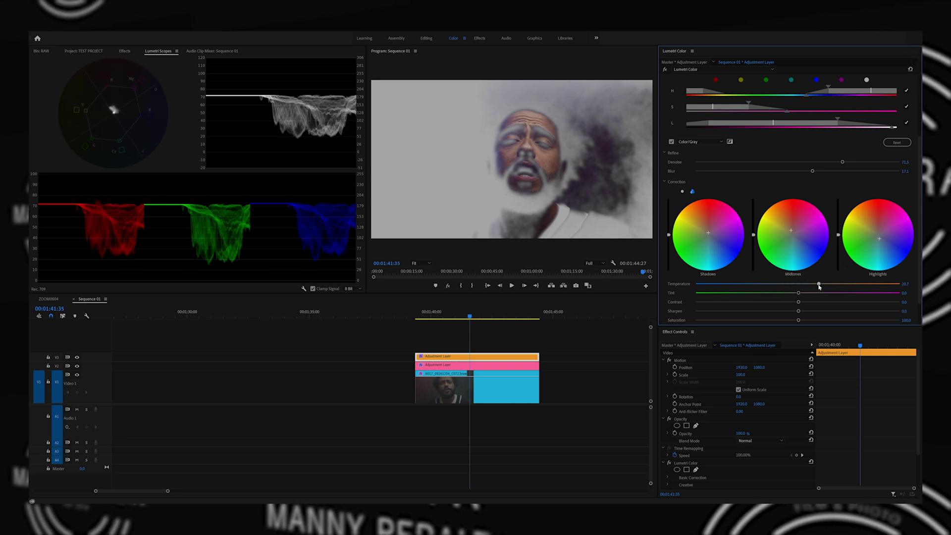
drag(812, 288, 815, 287)
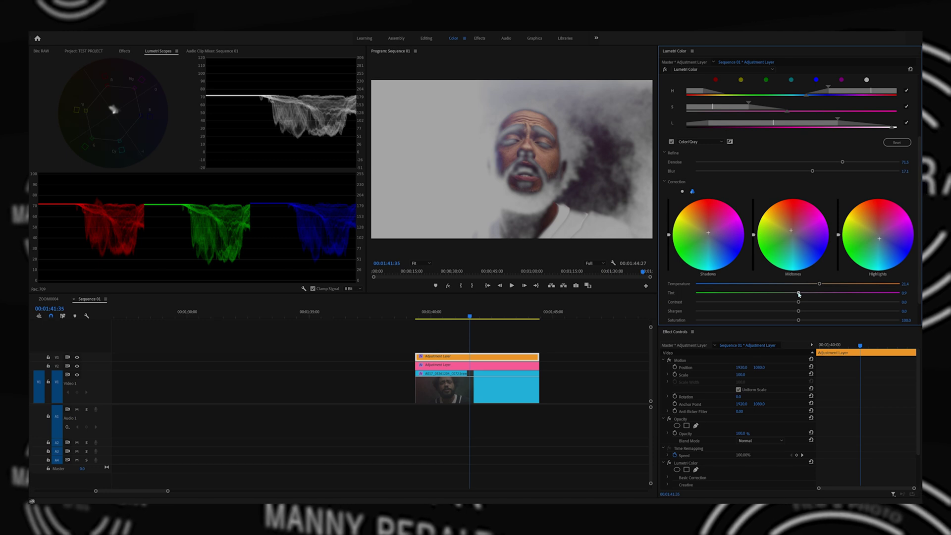
drag(805, 293, 815, 294)
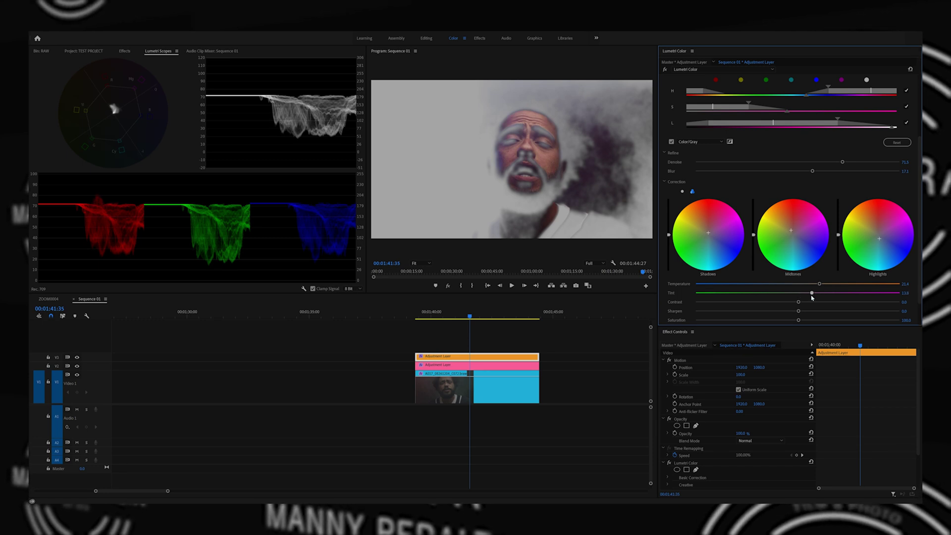
drag(784, 301, 788, 297)
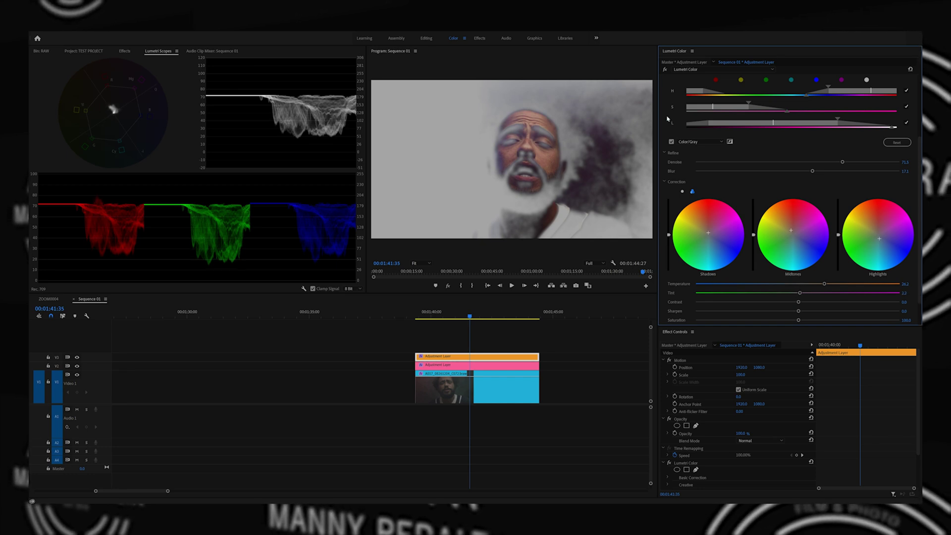
Step: Turn off the Color/Gray mask preview and review the corrected skin tones by playing and scrubbing through the shot
click(672, 142)
click(456, 363)
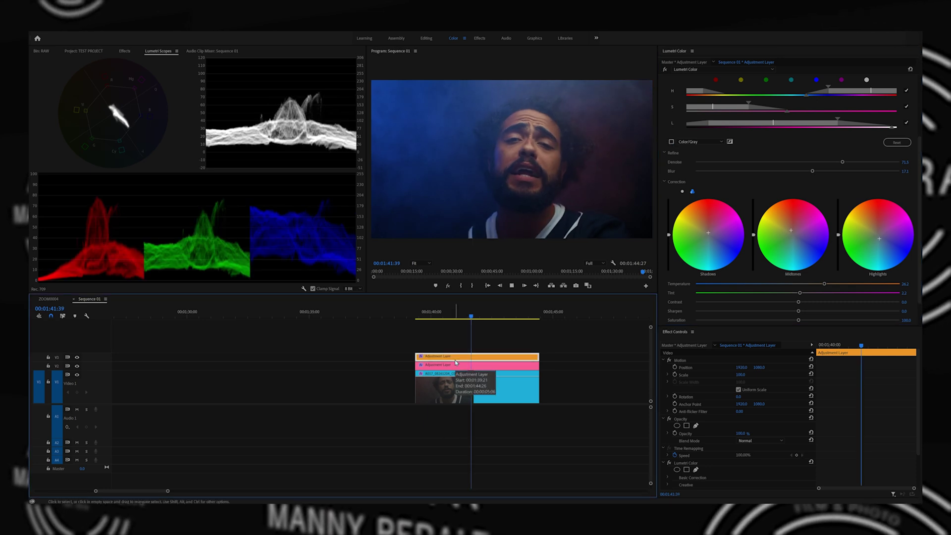
key(space)
key(space)
drag(474, 321, 489, 317)
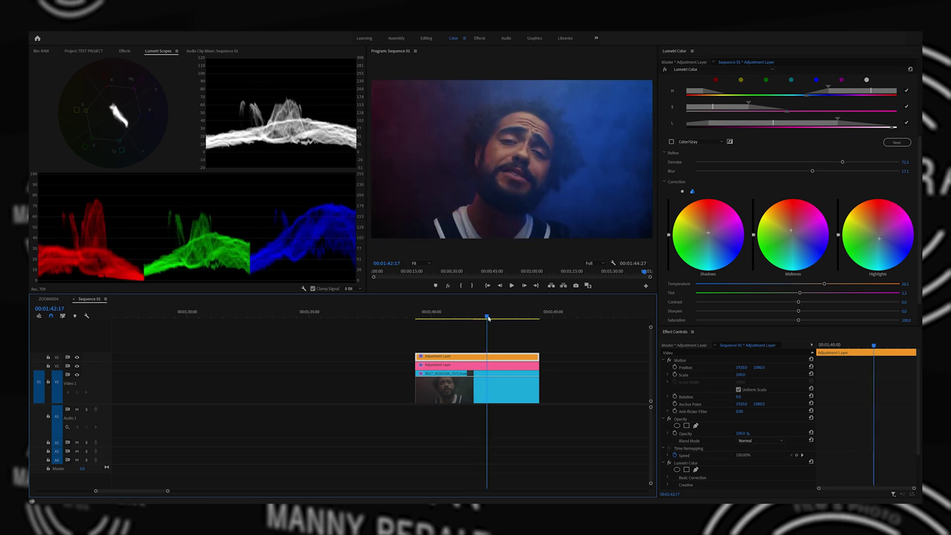